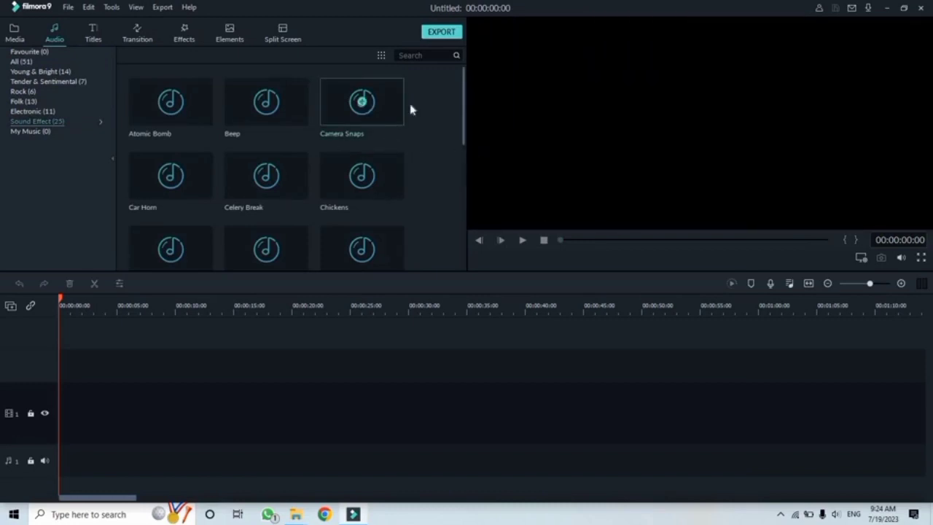
pyautogui.scroll(-1, 464, 124)
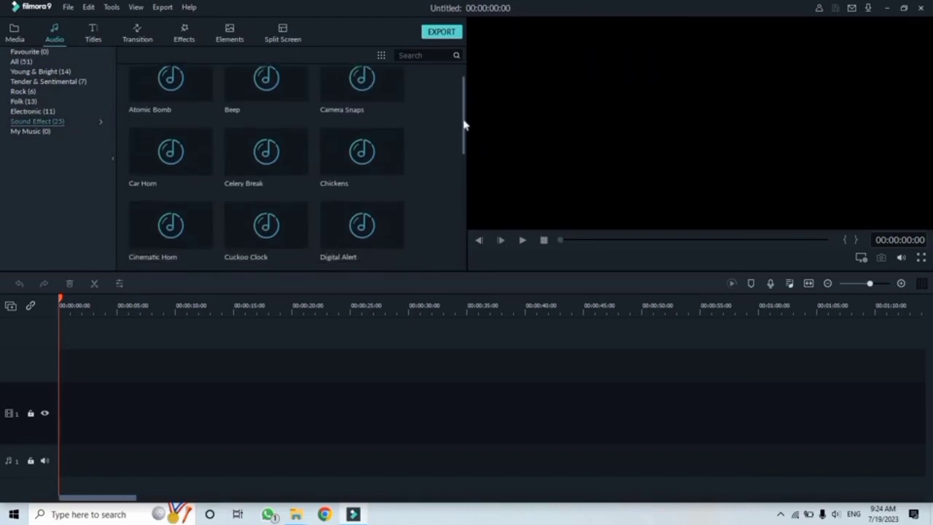
pyautogui.scroll(-5, 462, 139)
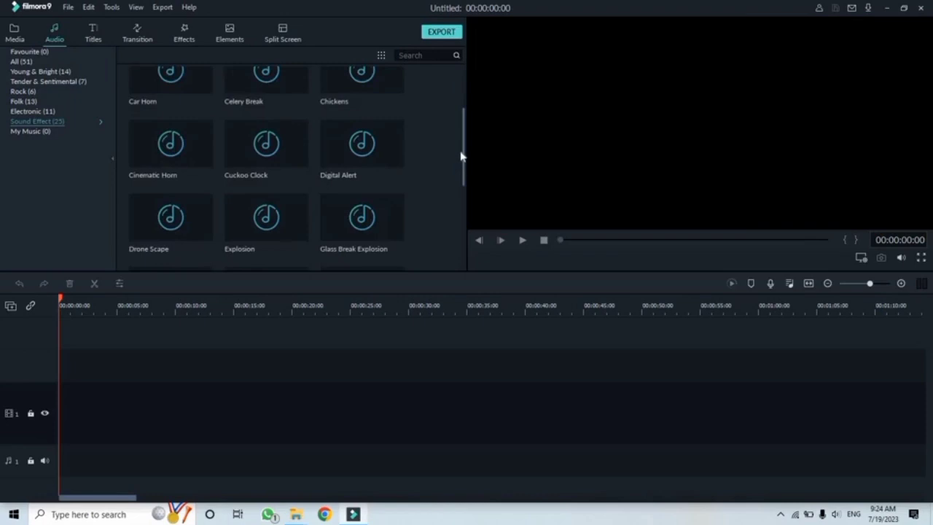
pyautogui.scroll(-5, 452, 193)
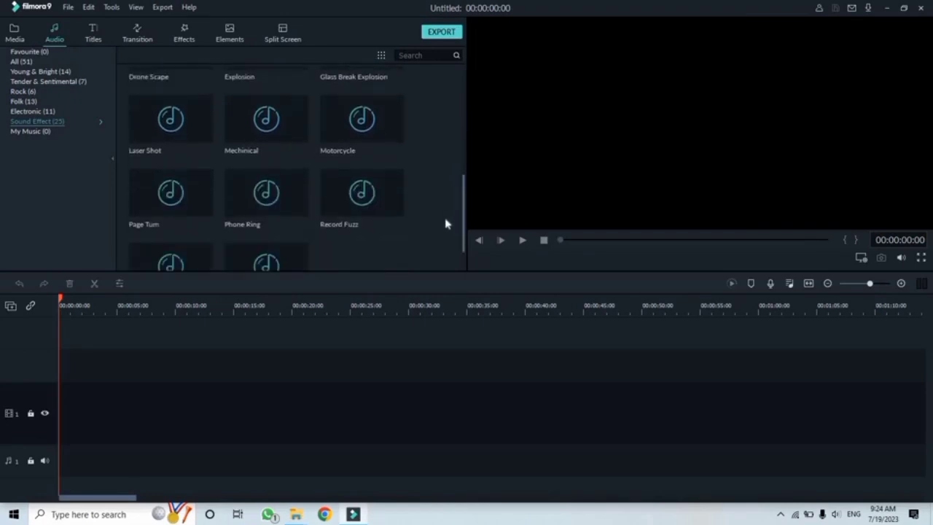
pyautogui.scroll(-1, 446, 231)
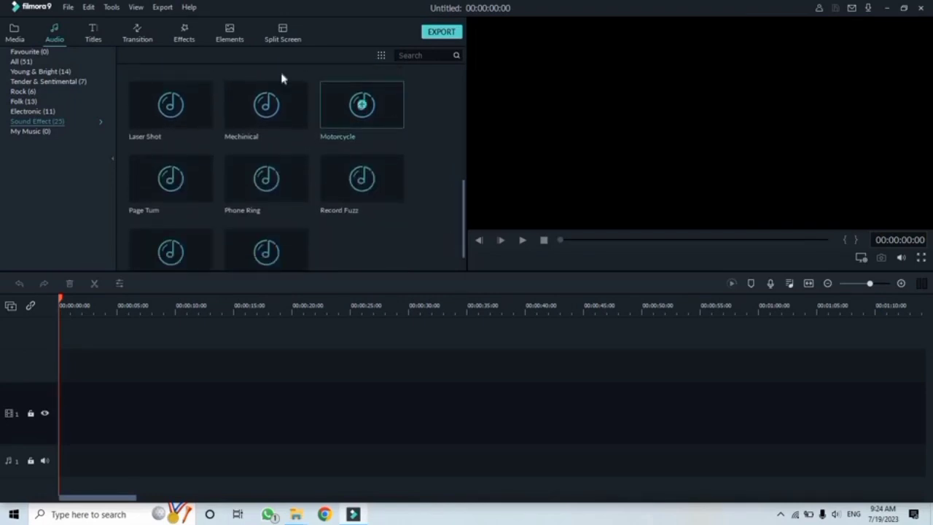
# - Add the Opener 10 title from the Openers collection to the start of the video track and preview its playback
pyautogui.click(93, 38)
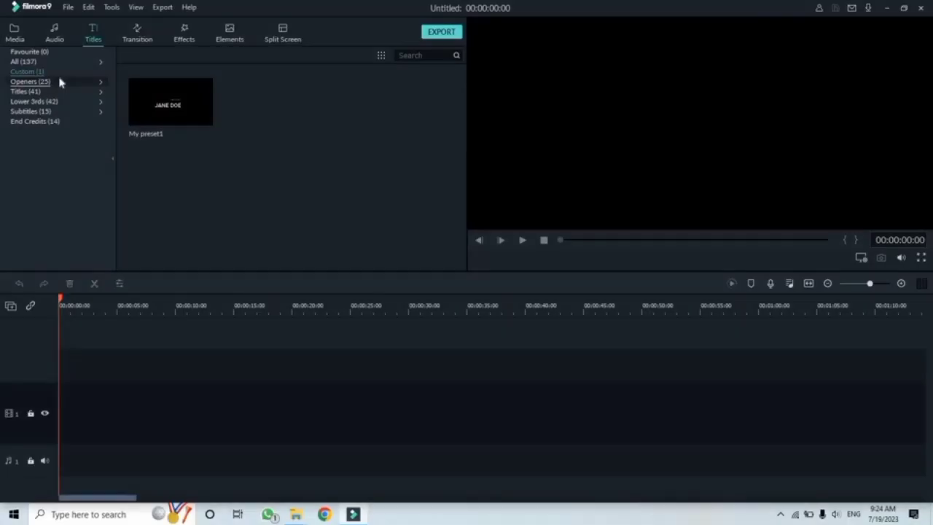
pyautogui.click(31, 81)
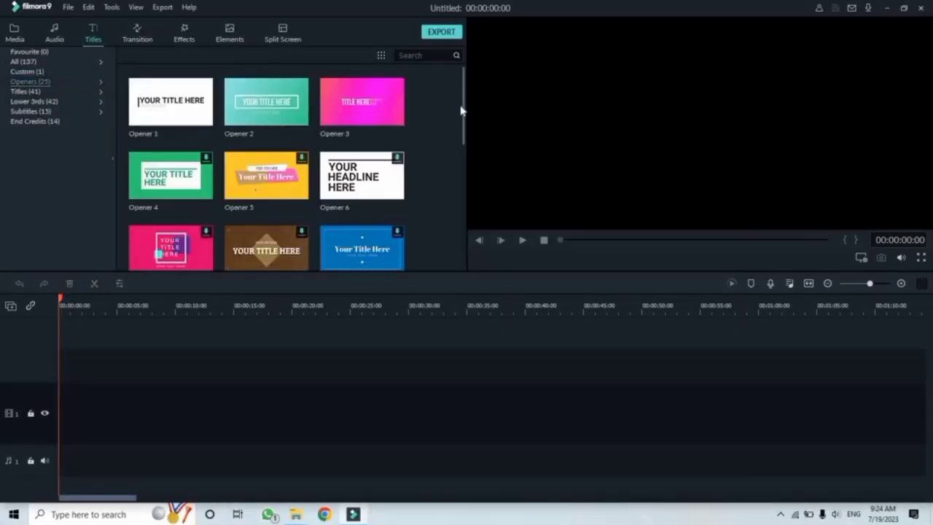
pyautogui.moveTo(465, 110); pyautogui.dragTo(457, 232)
pyautogui.scroll(-2, 456, 231)
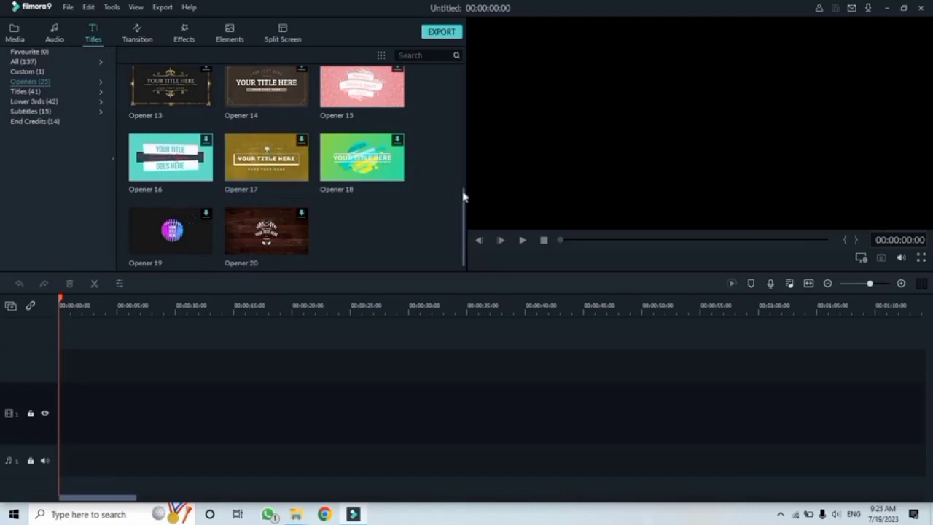
pyautogui.moveTo(462, 202); pyautogui.dragTo(461, 159)
pyautogui.scroll(1, 461, 158)
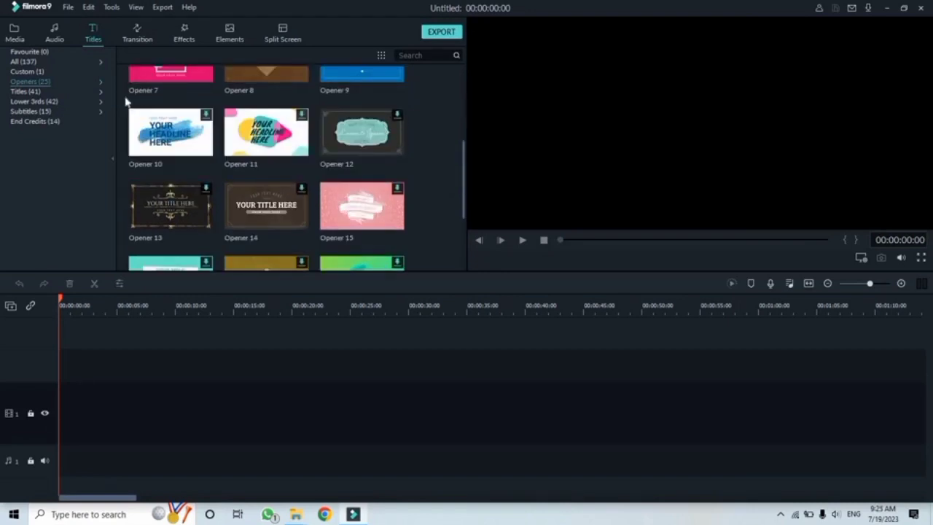
pyautogui.click(522, 240)
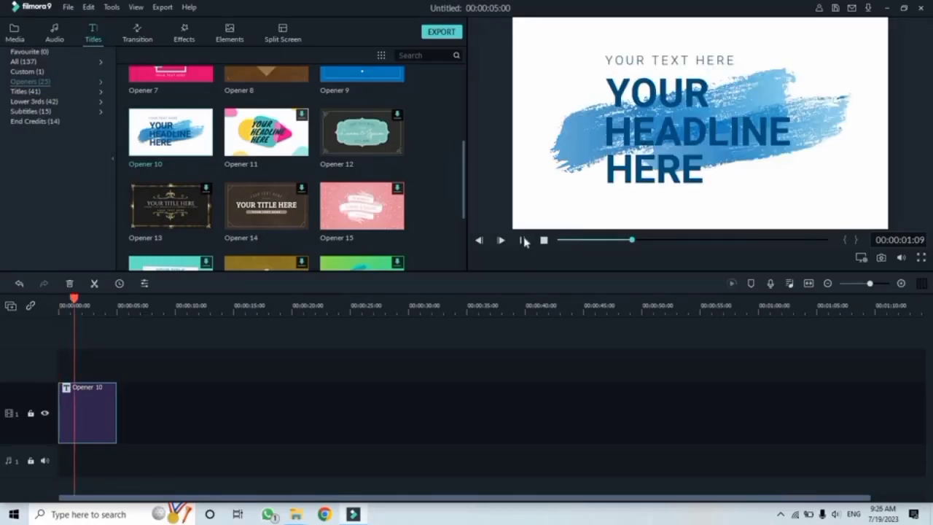
pyautogui.click(524, 240)
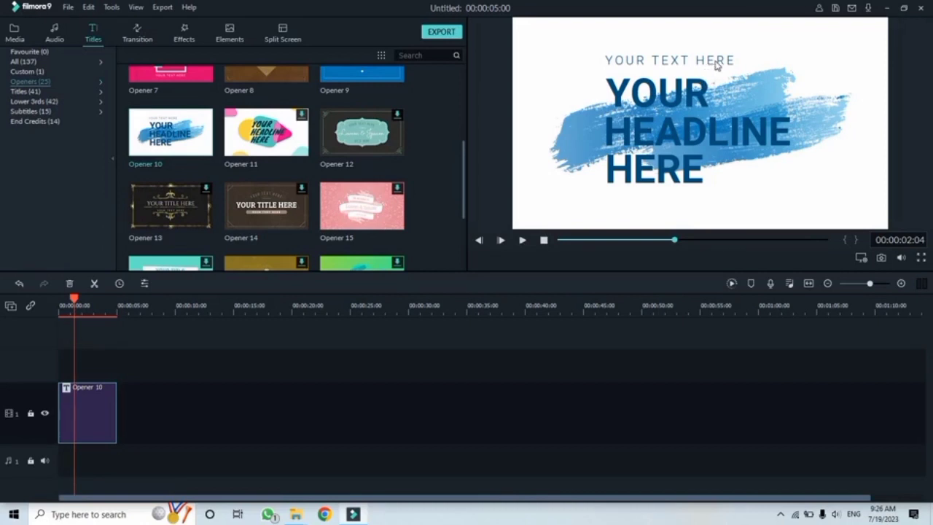
# - Replace the small "YOUR TEXT HERE" line of the opener with "Presented by"
pyautogui.doubleClick(717, 65)
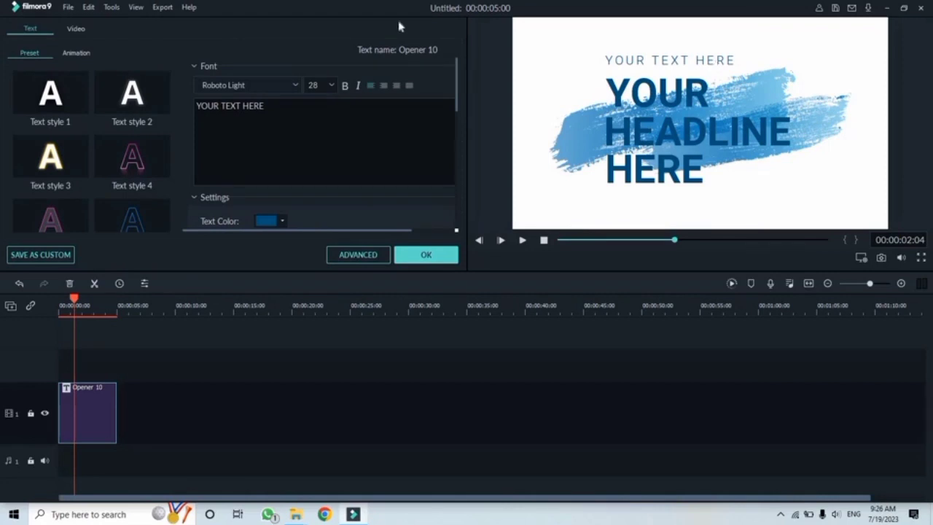
pyautogui.click(261, 107)
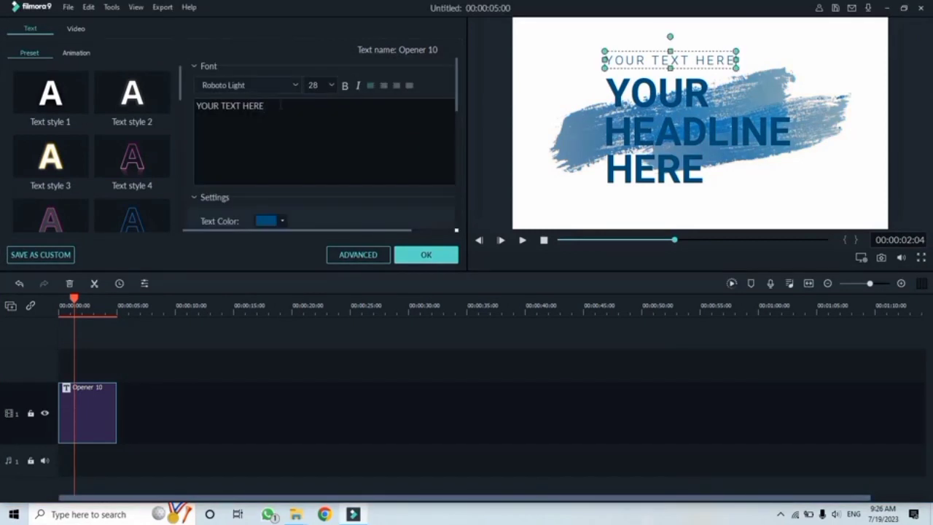
pyautogui.moveTo(280, 106); pyautogui.dragTo(194, 107)
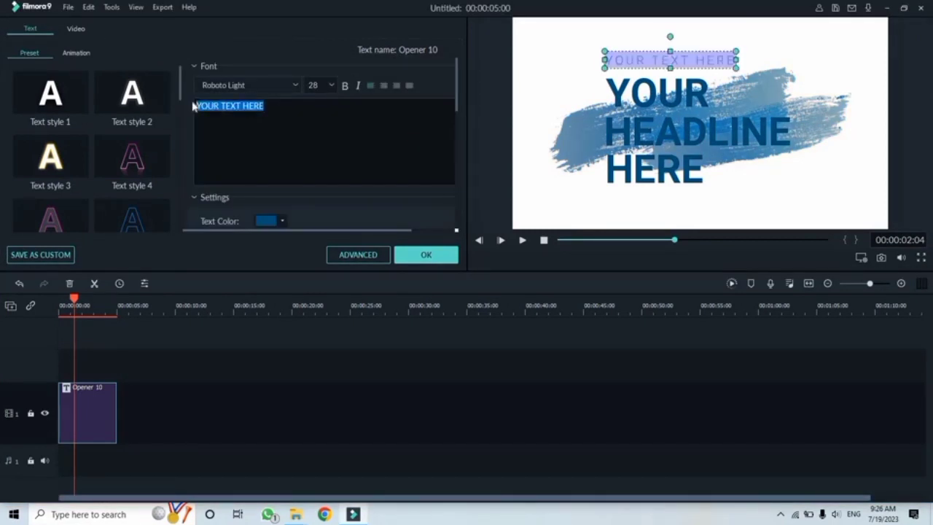
pyautogui.write('Presented by')
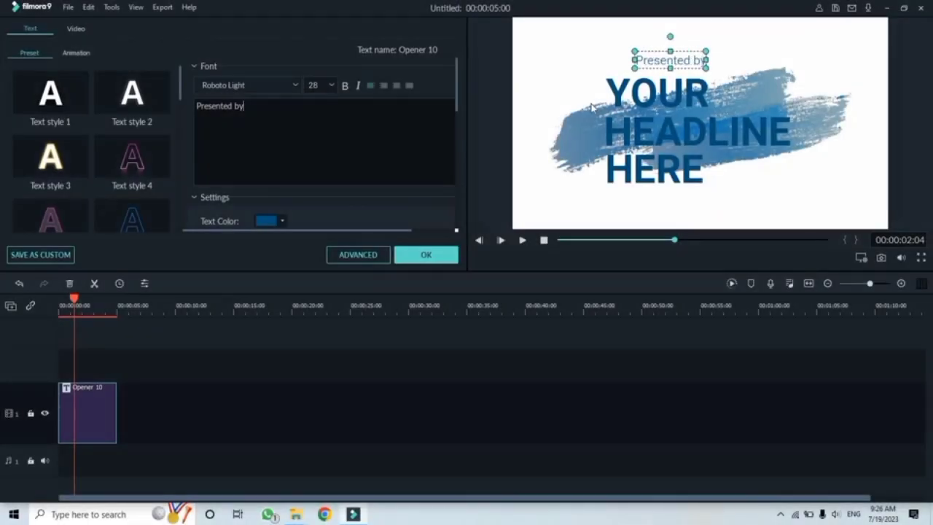
pyautogui.click(534, 67)
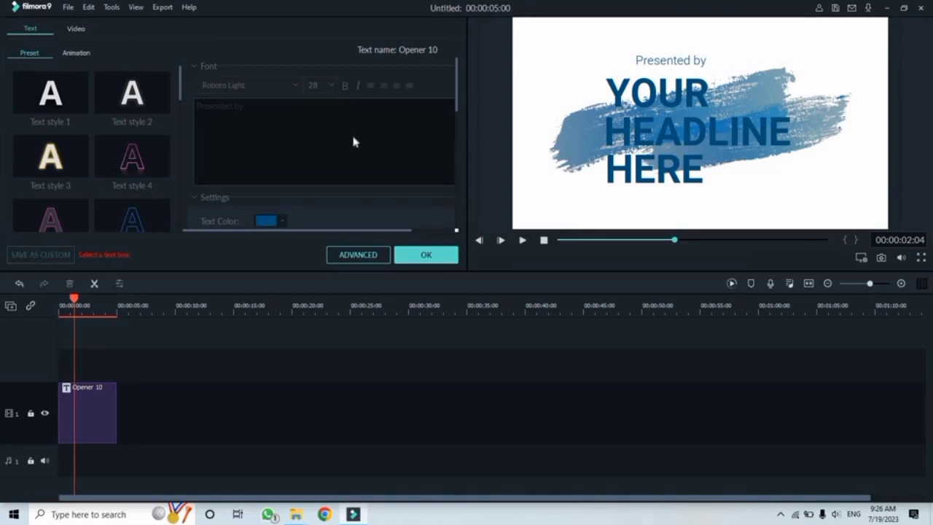
# - Change the first headline word "YOUR" in the opener to "Solar"
pyautogui.click(663, 65)
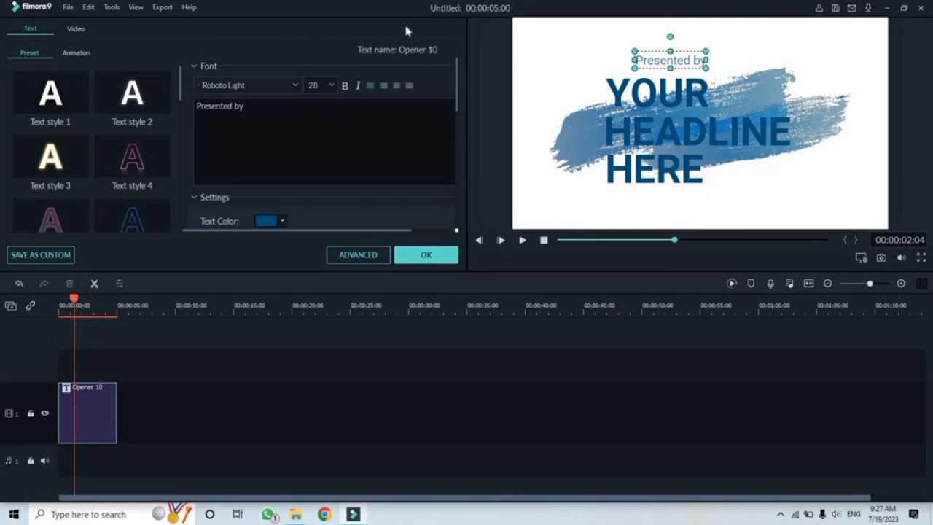
pyautogui.click(646, 103)
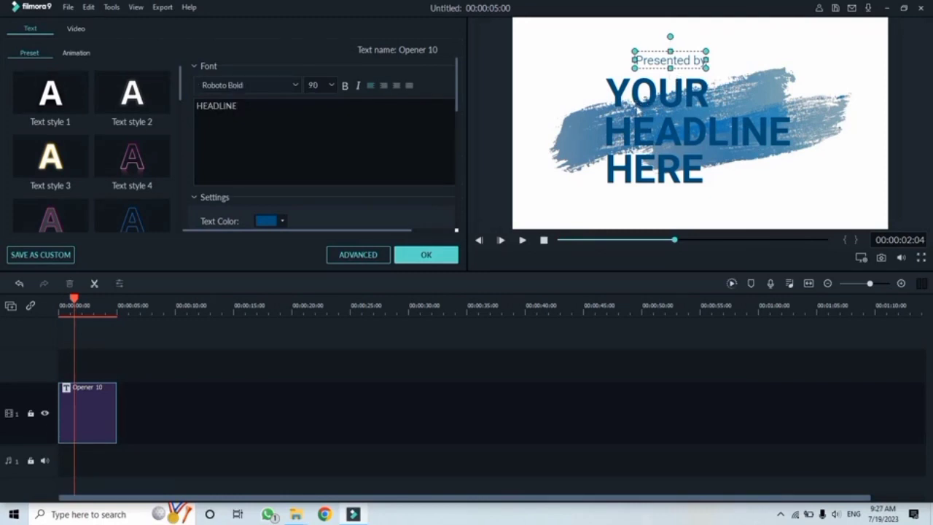
pyautogui.click(659, 86)
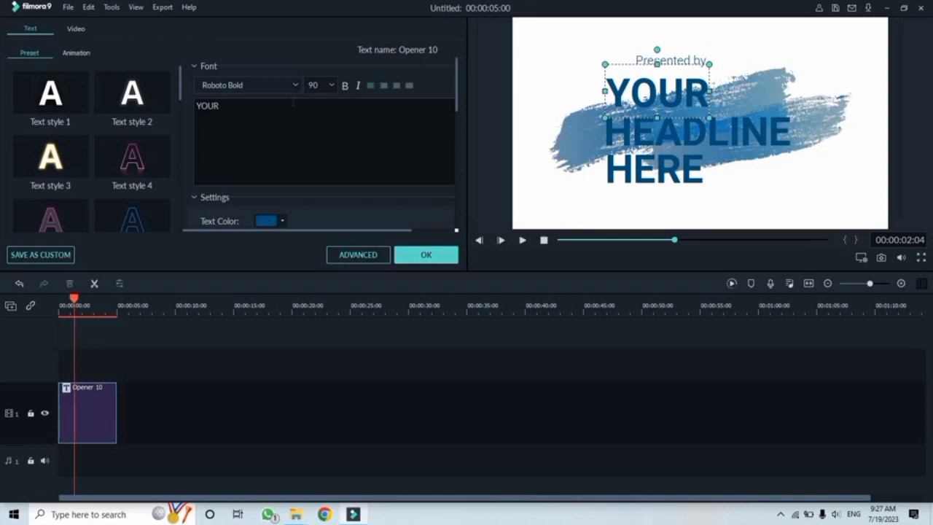
pyautogui.moveTo(290, 102); pyautogui.dragTo(172, 93)
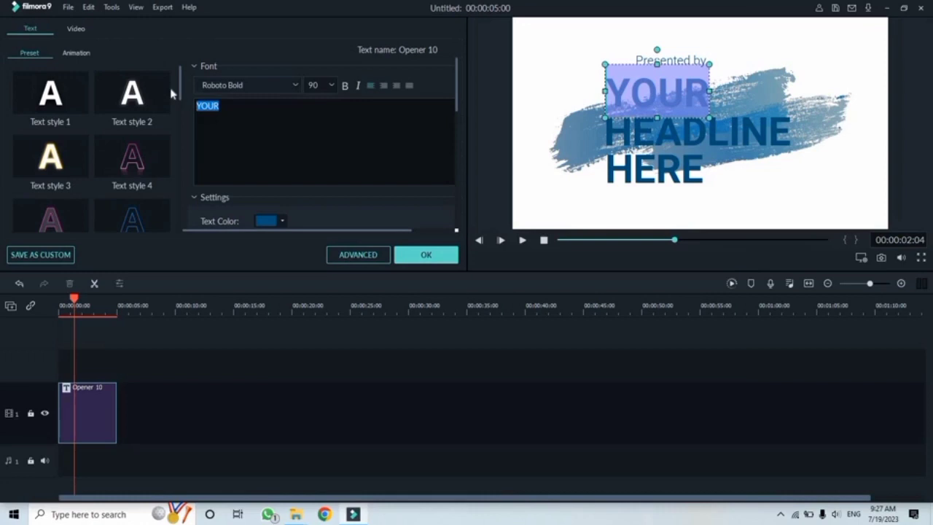
pyautogui.write('Solar')
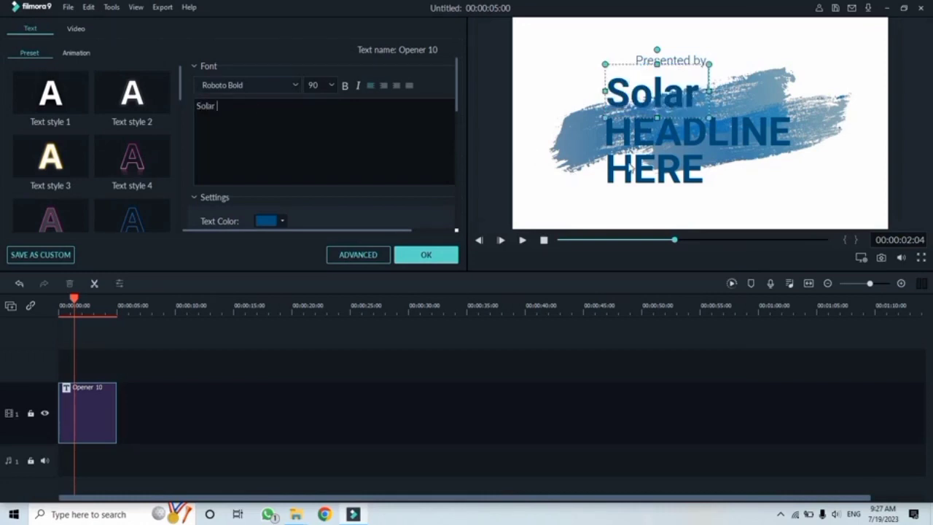
# - Change the middle headline word "HEADLINE" in the opener to "Power"
pyautogui.click(749, 144)
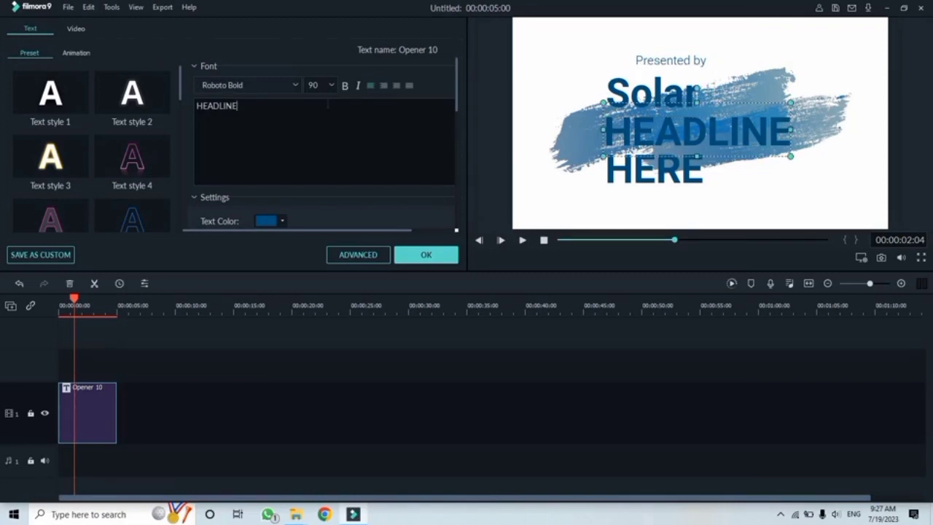
pyautogui.hotkey('ctrl', 'a')
pyautogui.write('Po')
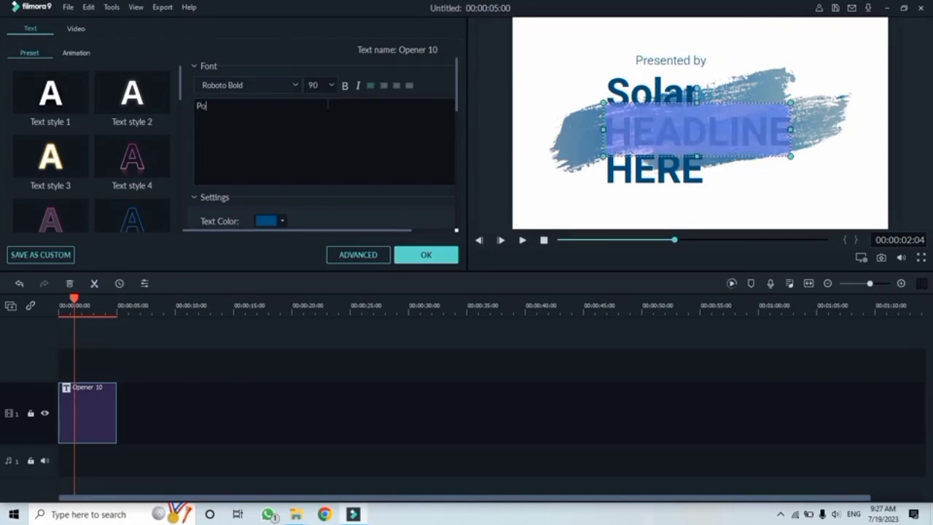
pyautogui.write('wewr')
pyautogui.press('BackSpace')
pyautogui.press('BackSpace')
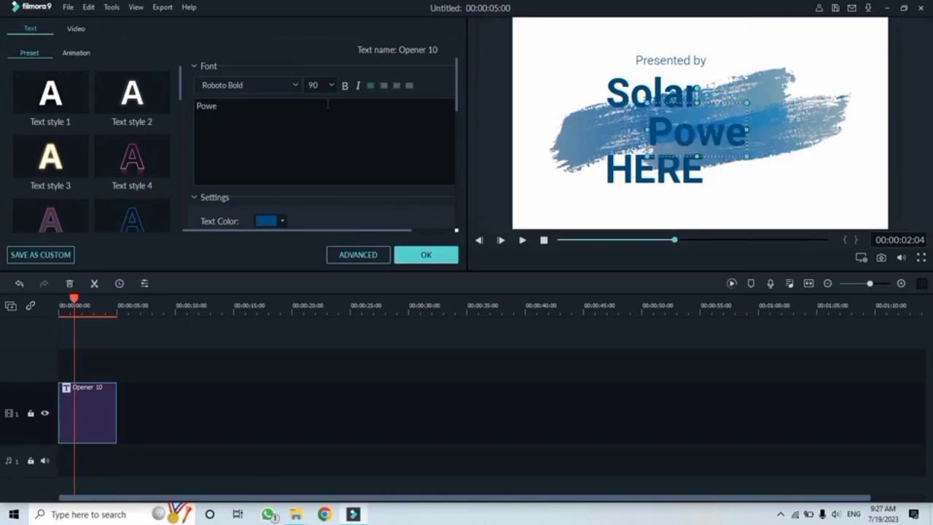
pyautogui.write('r')
# - Change the last headline word "HERE" in the opener to "Generations"
pyautogui.click(638, 188)
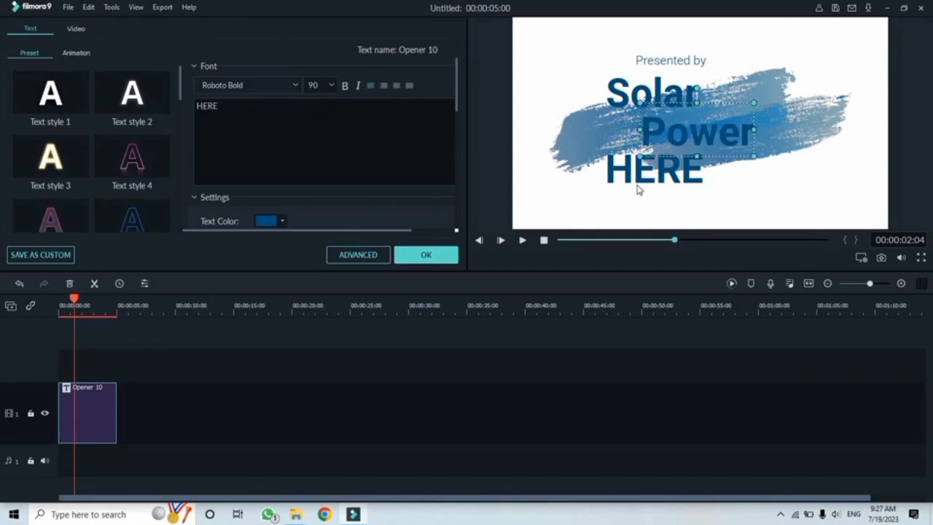
pyautogui.doubleClick(270, 106)
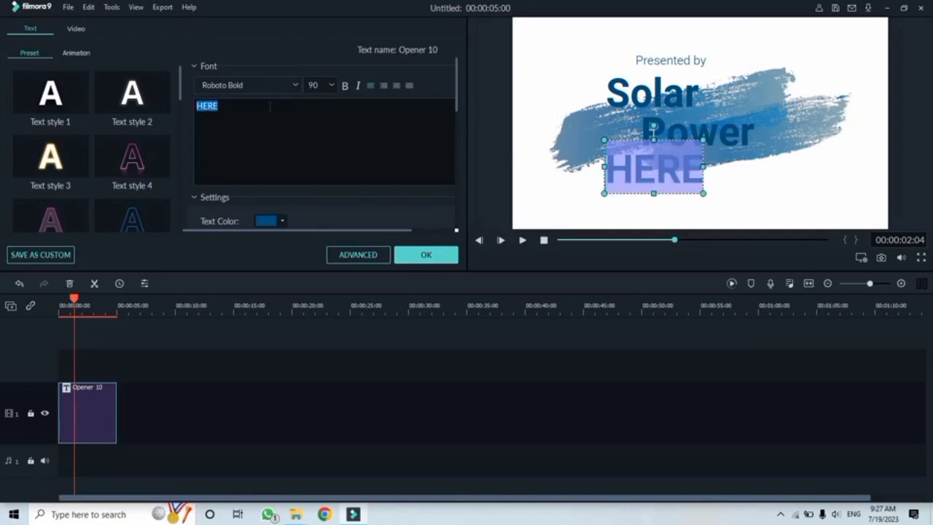
pyautogui.write('Genera')
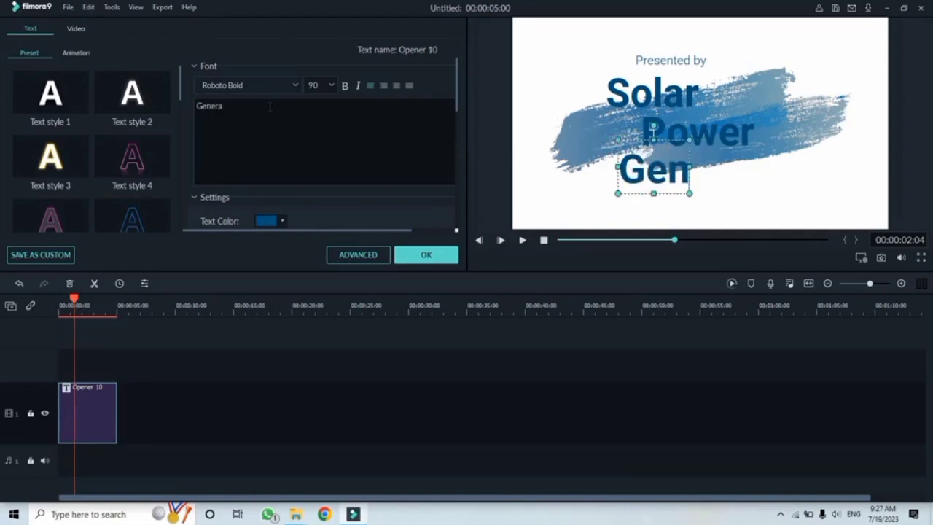
pyautogui.write('tins')
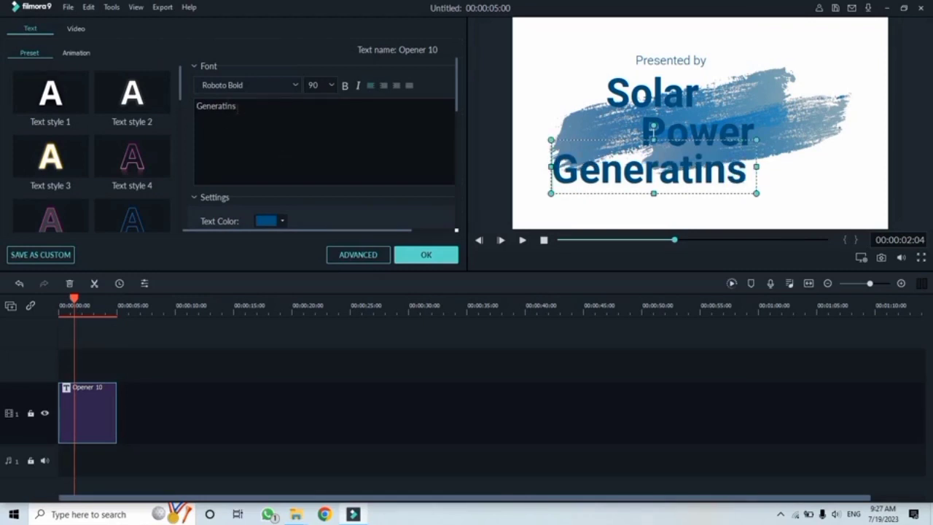
pyautogui.press('Left')
pyautogui.press('Left')
pyautogui.press('Left')
pyautogui.write('o')
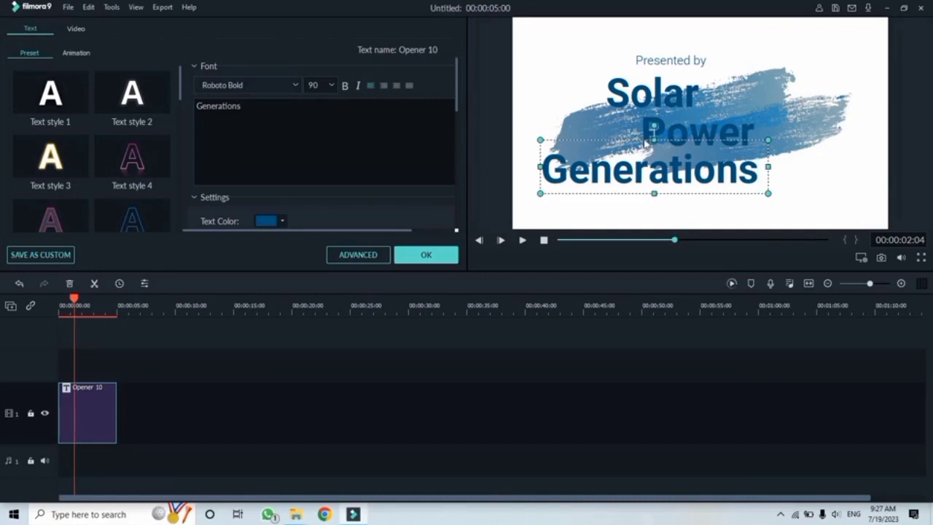
# - Shift the "Generations" line slightly to the right and move "Power" down and left so it starts beneath "Solar"
pyautogui.moveTo(645, 144); pyautogui.dragTo(651, 144)
pyautogui.press('Right')
pyautogui.press('Right')
pyautogui.press('Right')
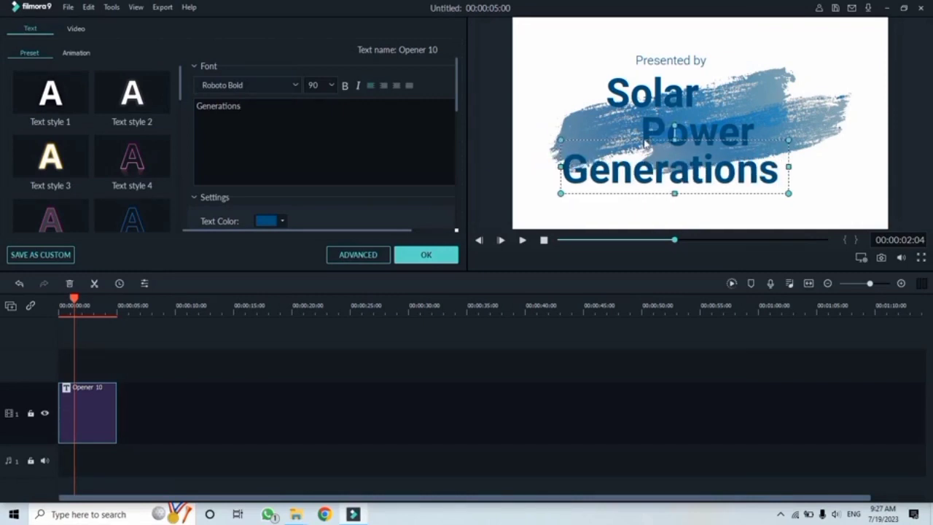
pyautogui.press('Right')
pyautogui.press('Right')
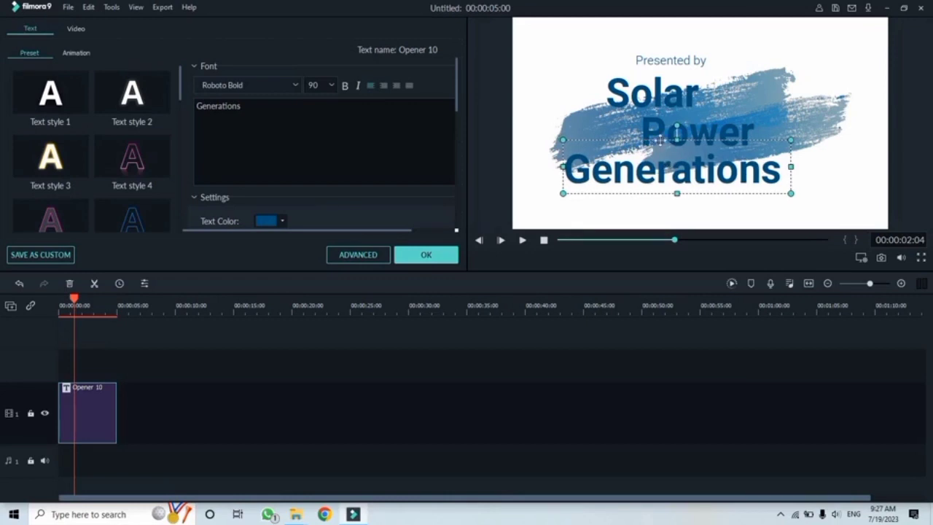
pyautogui.moveTo(660, 140); pyautogui.dragTo(669, 138)
pyautogui.click(665, 125)
pyautogui.moveTo(668, 100); pyautogui.dragTo(631, 111)
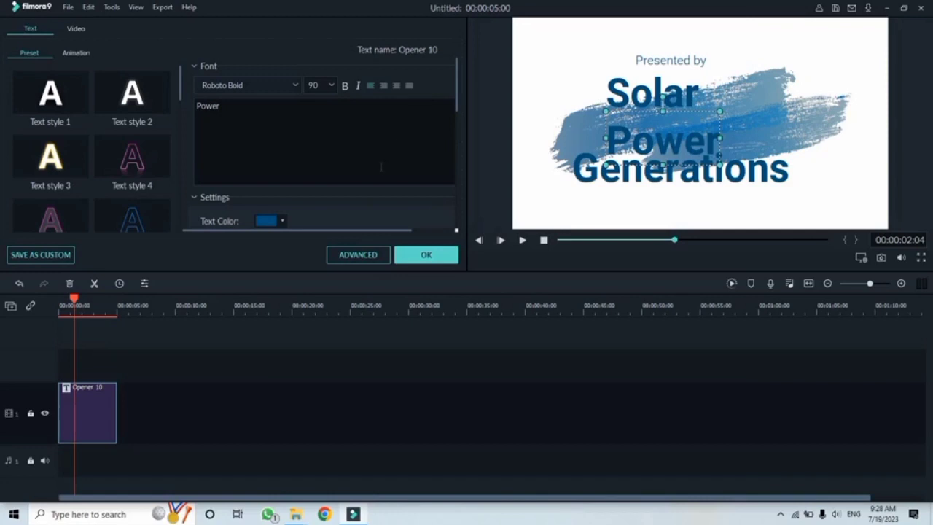
# - Try preset text styles on the "Generations" line, including the orange-to-yellow gradient style
pyautogui.click(683, 145)
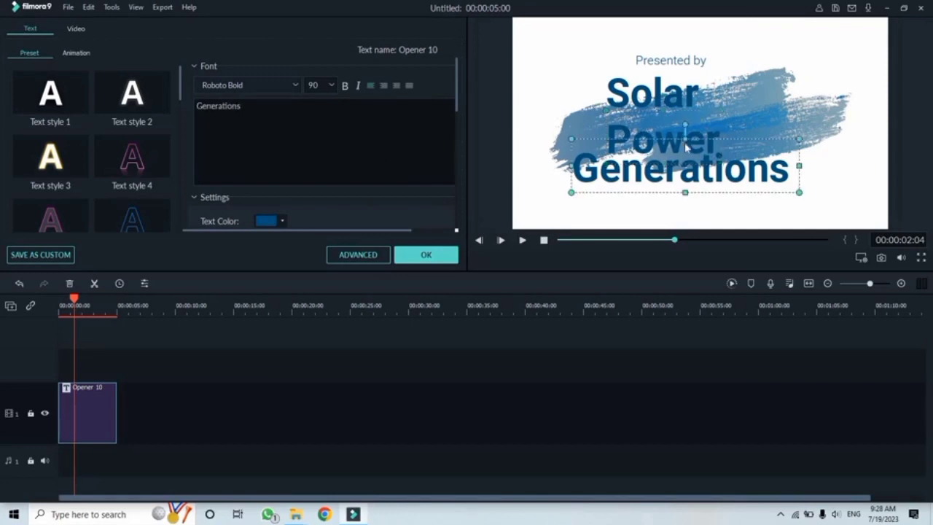
pyautogui.click(64, 116)
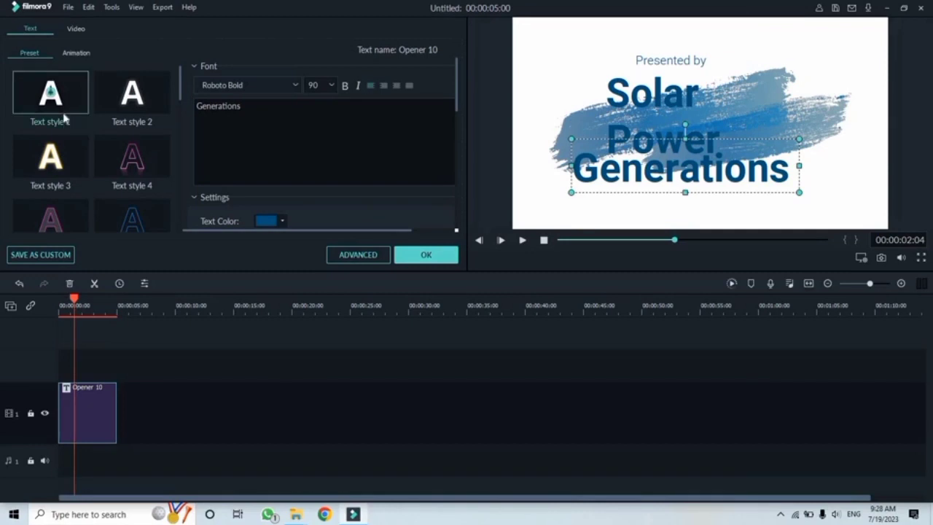
pyautogui.click(165, 98)
pyautogui.click(65, 164)
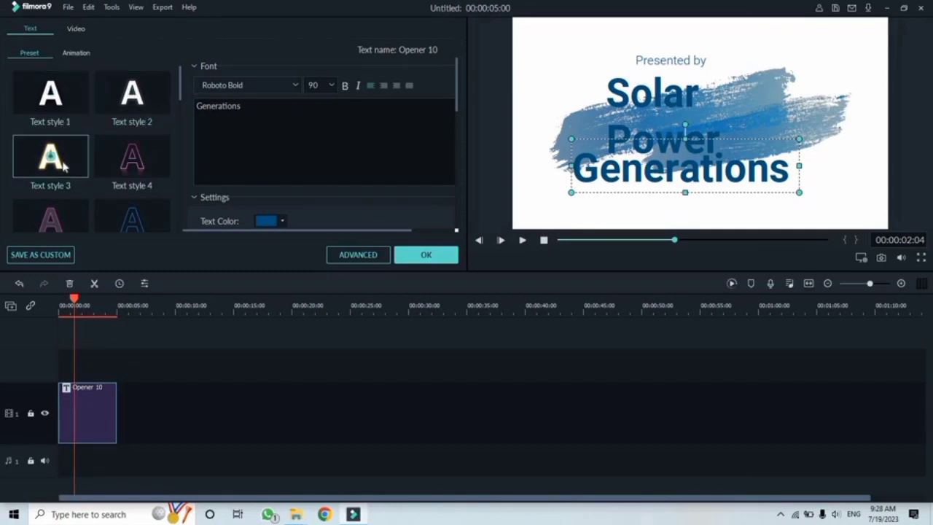
pyautogui.click(126, 162)
pyautogui.moveTo(180, 86); pyautogui.dragTo(180, 113)
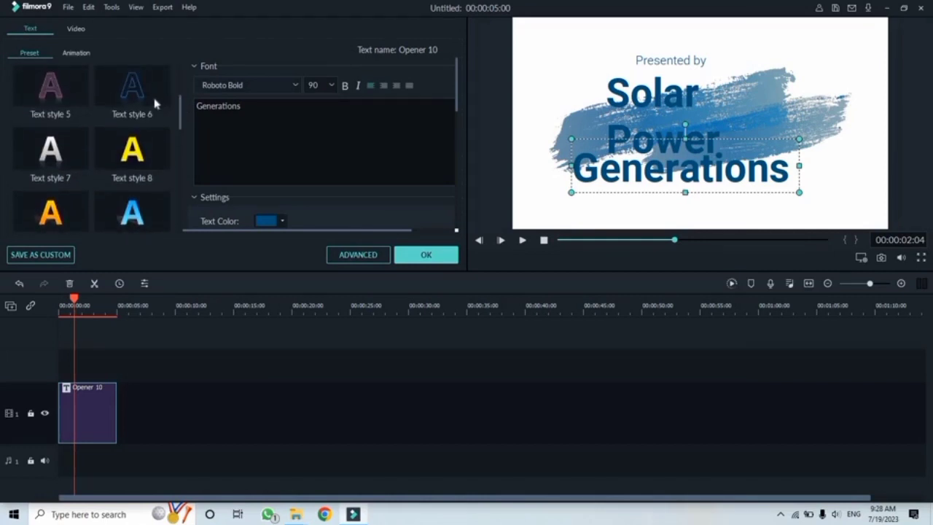
pyautogui.click(150, 97)
pyautogui.click(69, 102)
pyautogui.click(68, 141)
pyautogui.click(111, 159)
pyautogui.click(82, 220)
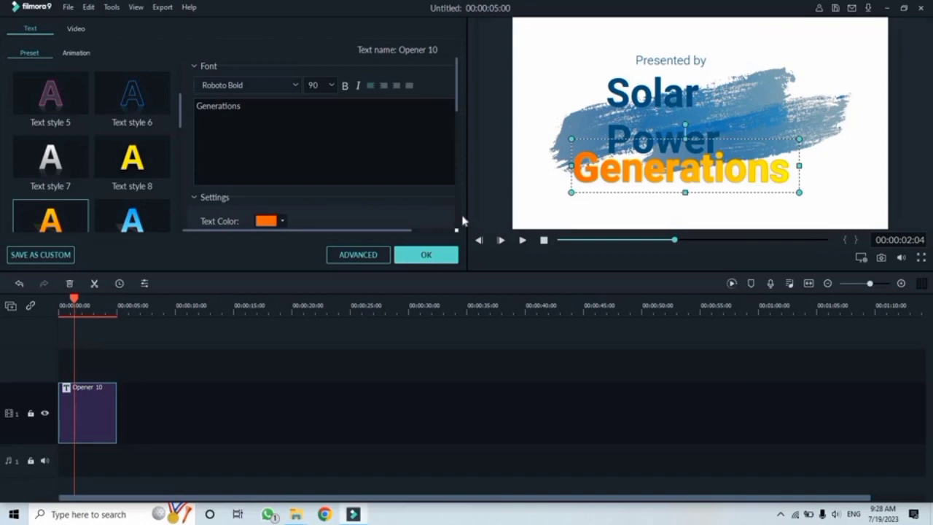
pyautogui.click(154, 224)
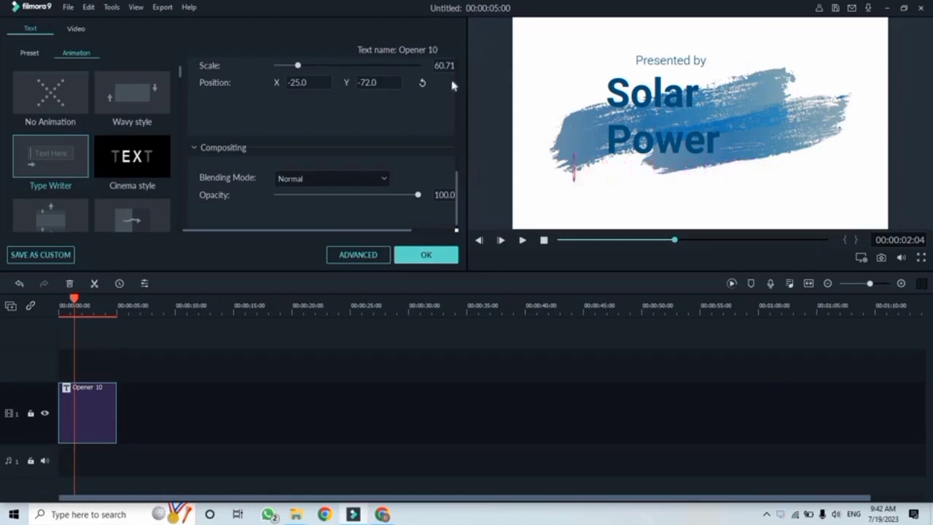
# - Add a black text shadow and a magenta text border to the "Presented by" line in the advanced text editor and save the title
pyautogui.scroll(3, 357, 128)
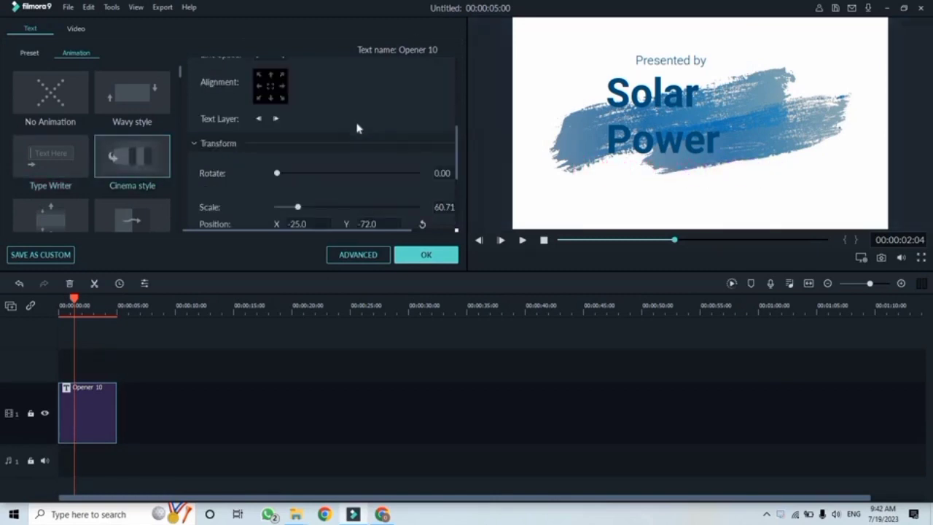
pyautogui.moveTo(457, 138); pyautogui.dragTo(454, 128)
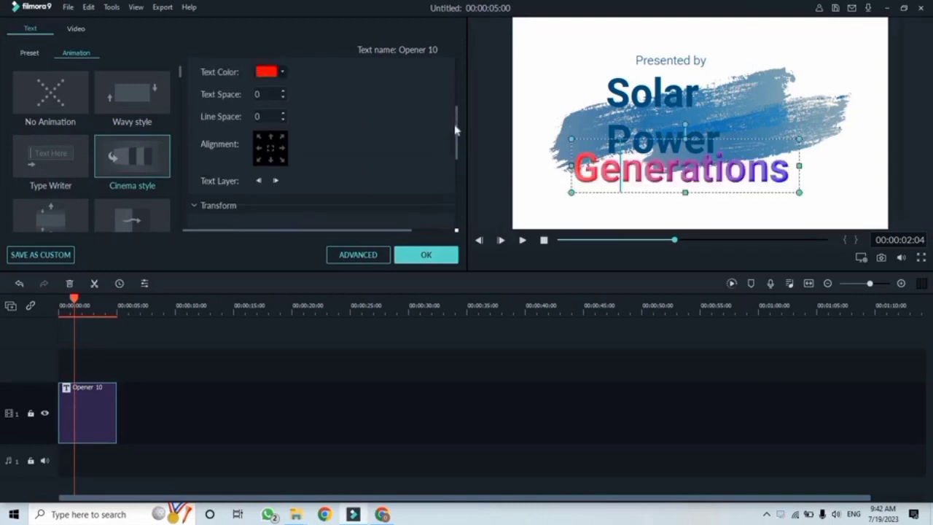
pyautogui.click(352, 255)
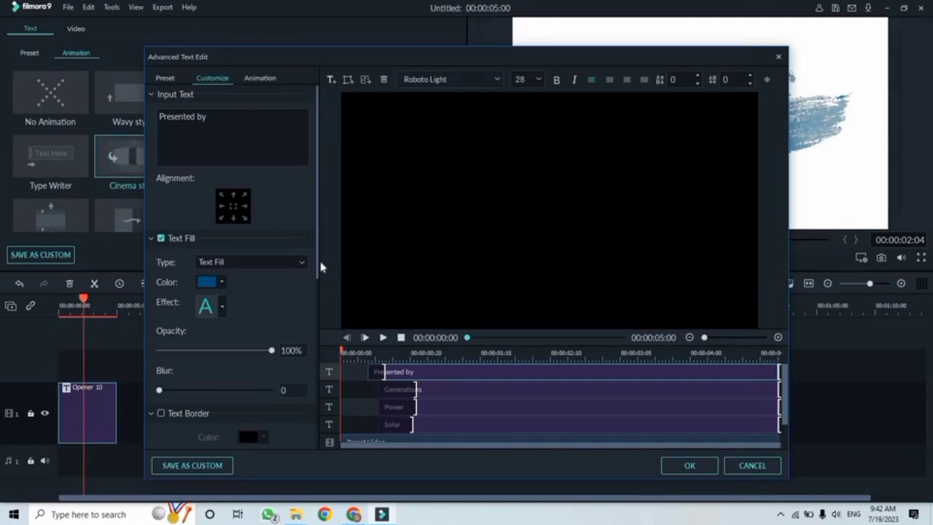
pyautogui.moveTo(320, 265); pyautogui.dragTo(298, 399)
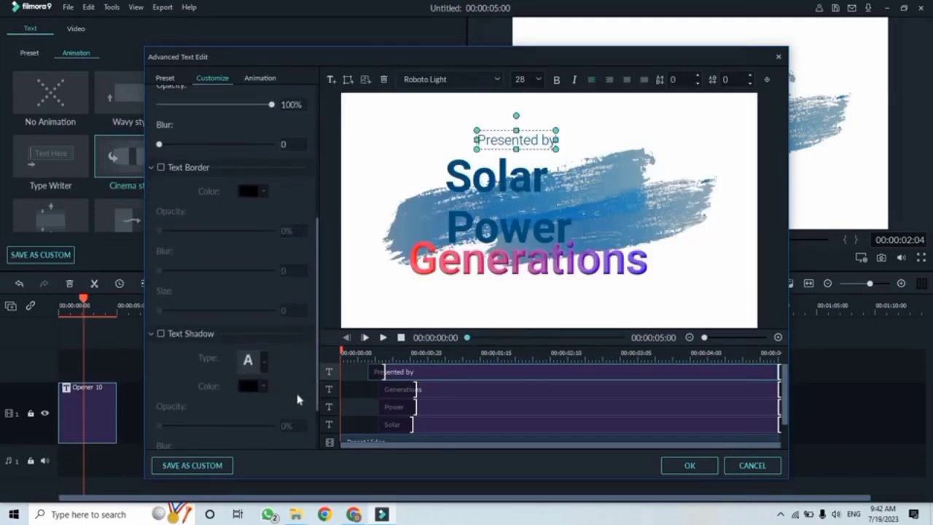
pyautogui.click(161, 336)
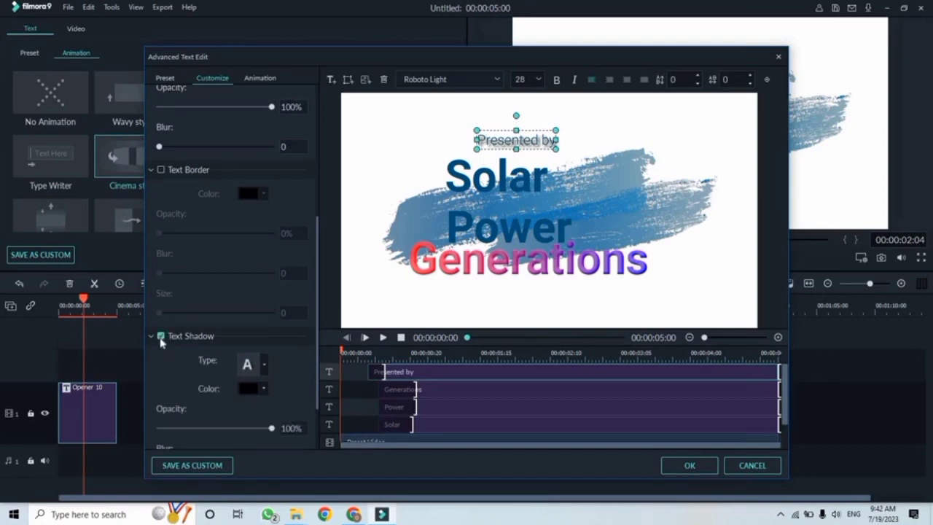
pyautogui.click(161, 169)
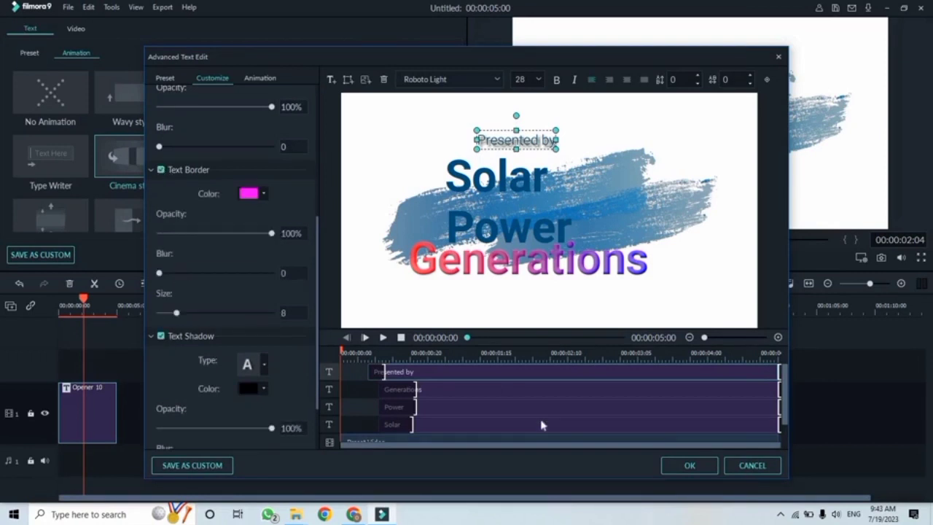
pyautogui.click(690, 465)
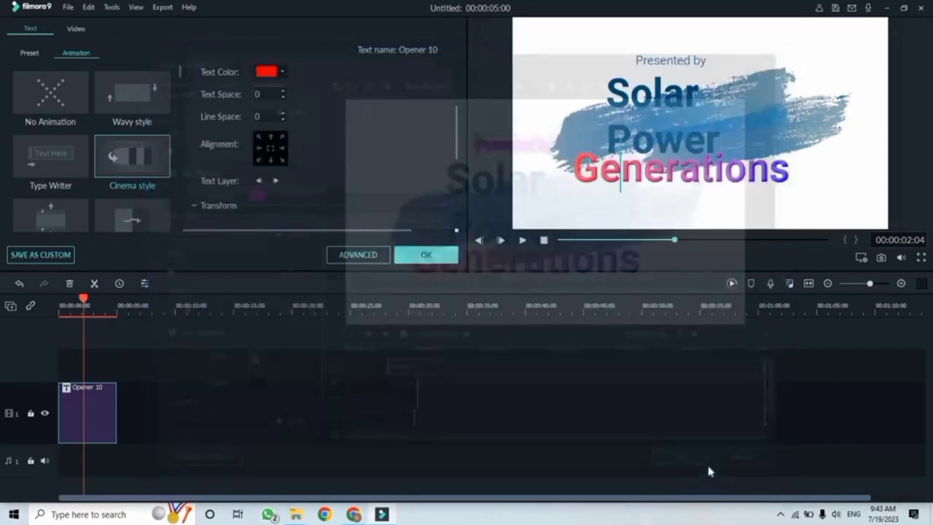
pyautogui.click(535, 169)
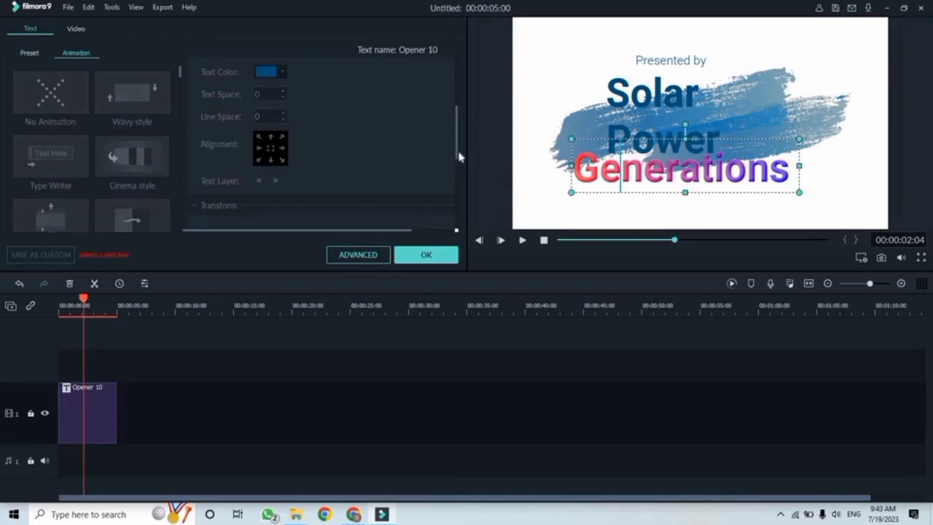
pyautogui.click(412, 260)
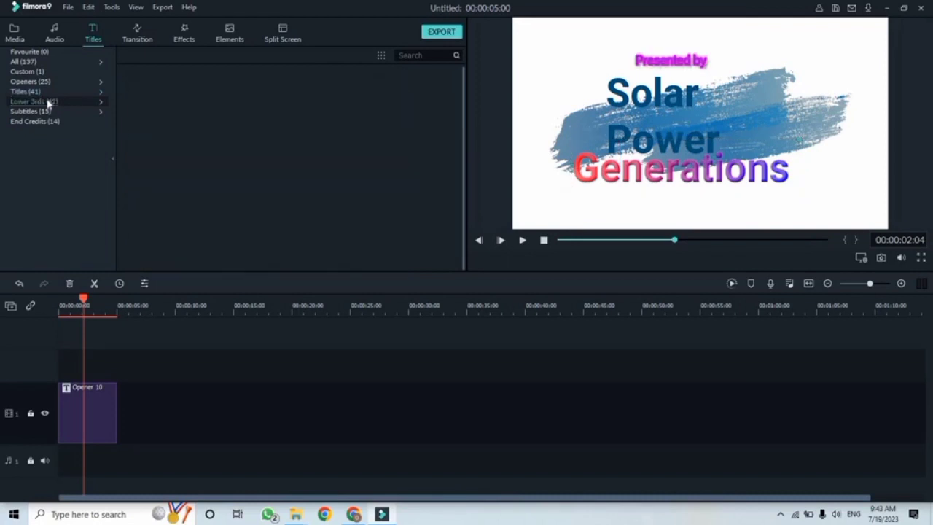
# - Examine the title template categories, including Openers and Titles, and play the customised opener through to its end
pyautogui.click(48, 103)
pyautogui.click(44, 123)
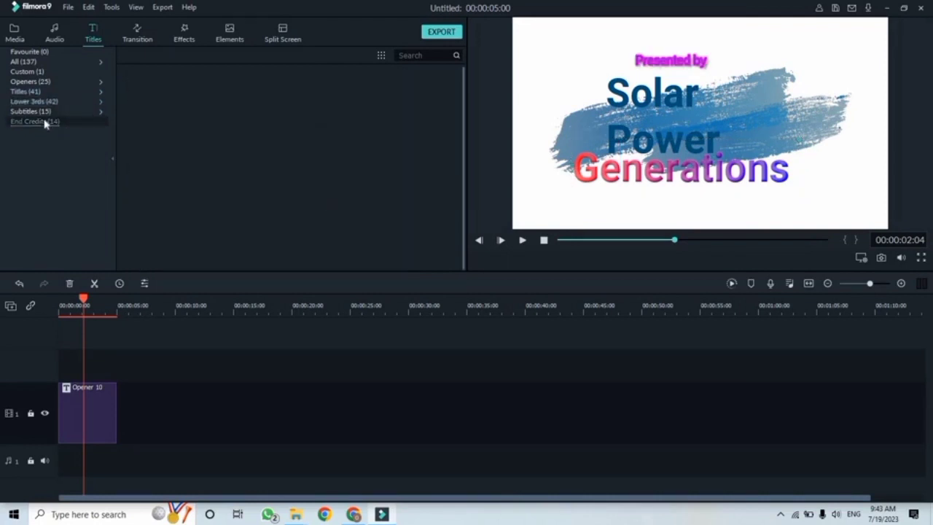
pyautogui.click(46, 63)
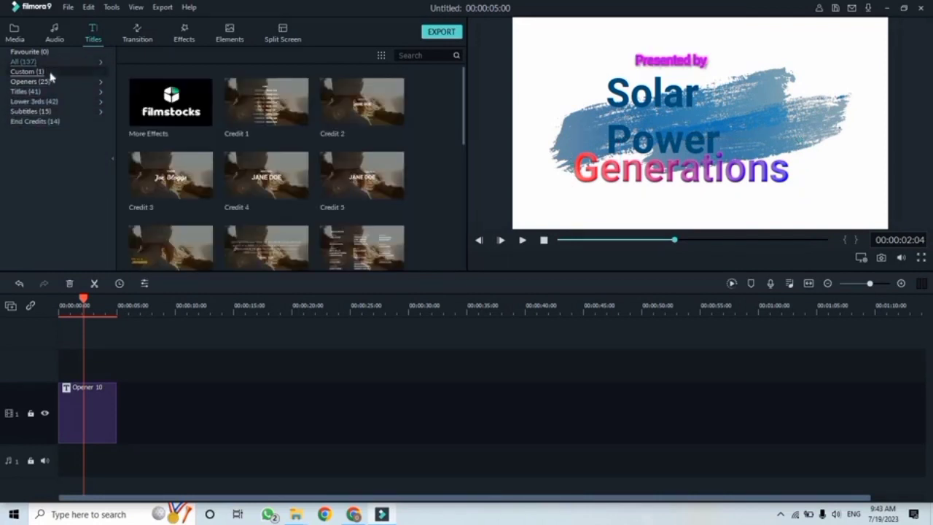
pyautogui.click(45, 71)
pyautogui.click(46, 82)
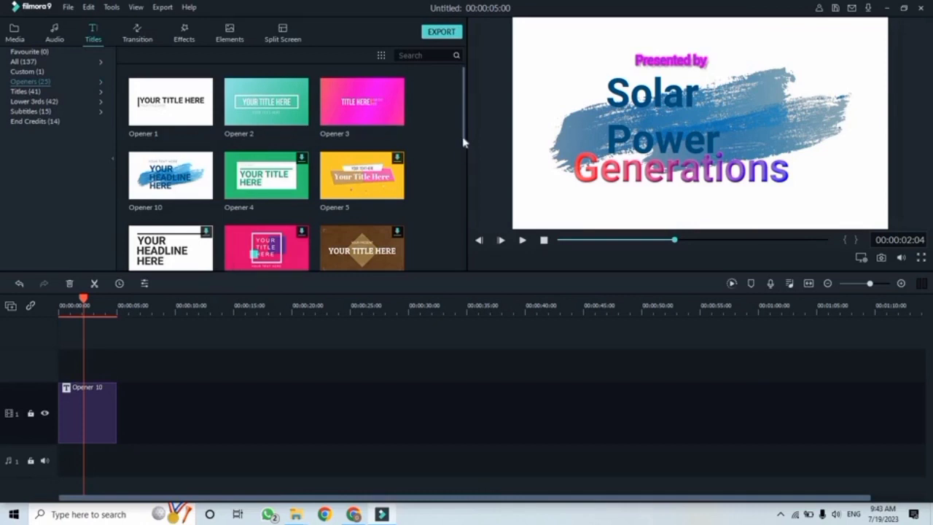
pyautogui.moveTo(463, 142); pyautogui.dragTo(520, 239)
pyautogui.click(521, 240)
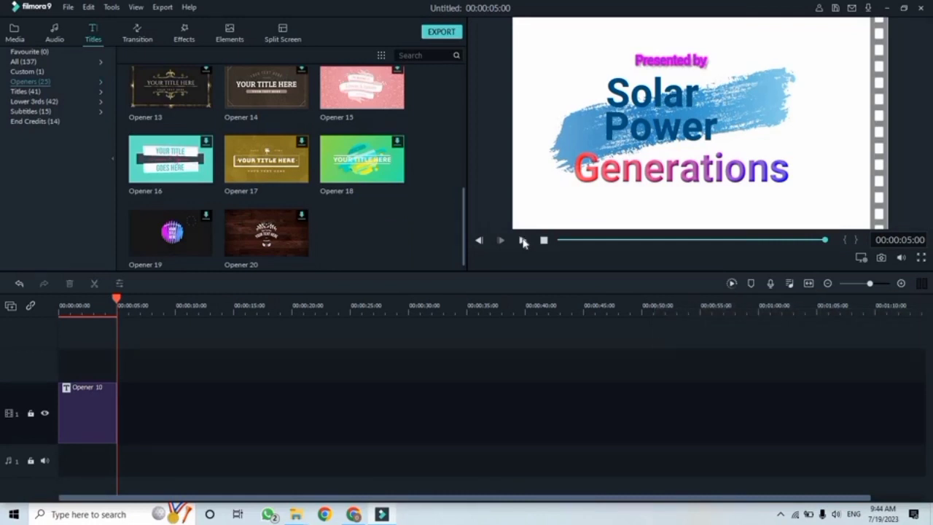
pyautogui.click(39, 93)
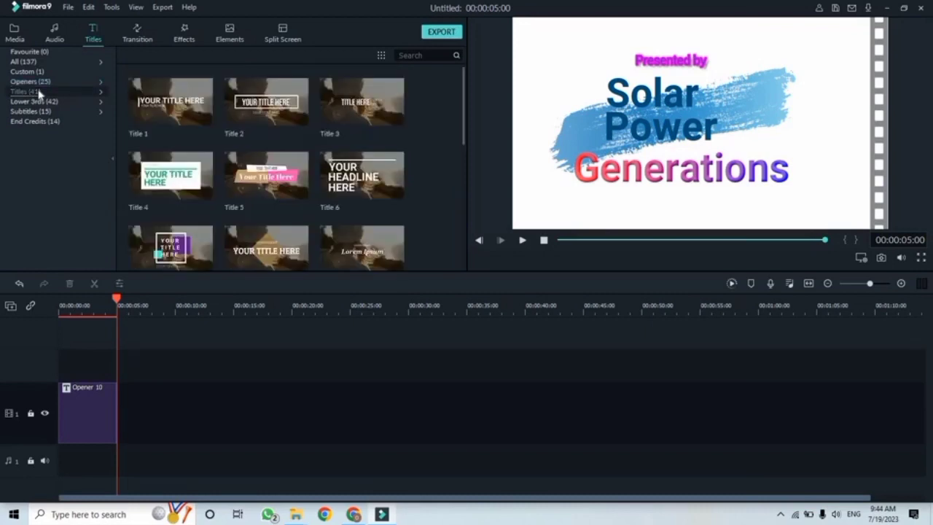